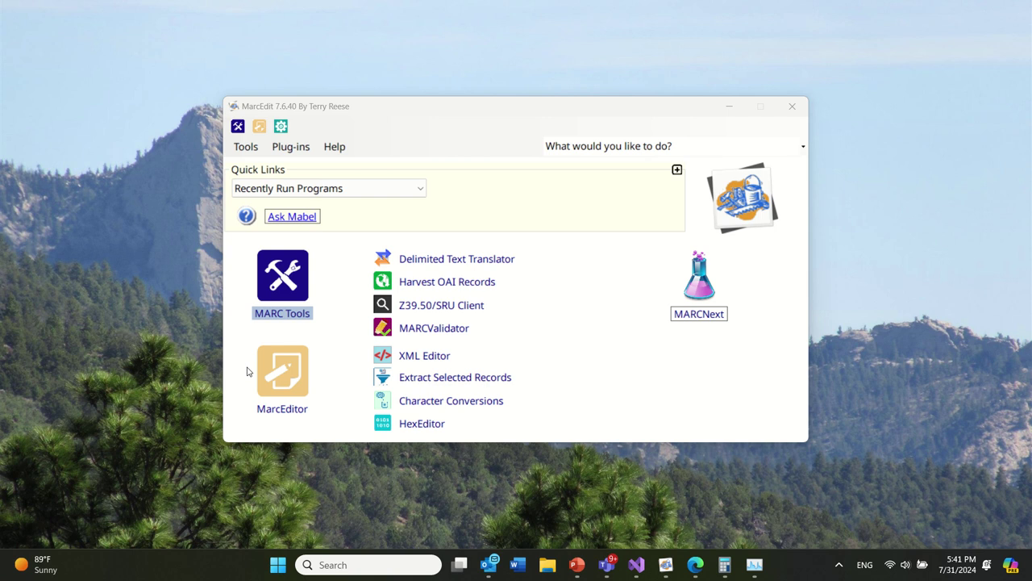
# Step: Launch MarcEditor and open the "new loop" task from the Task Manager
pyautogui.click(277, 373)
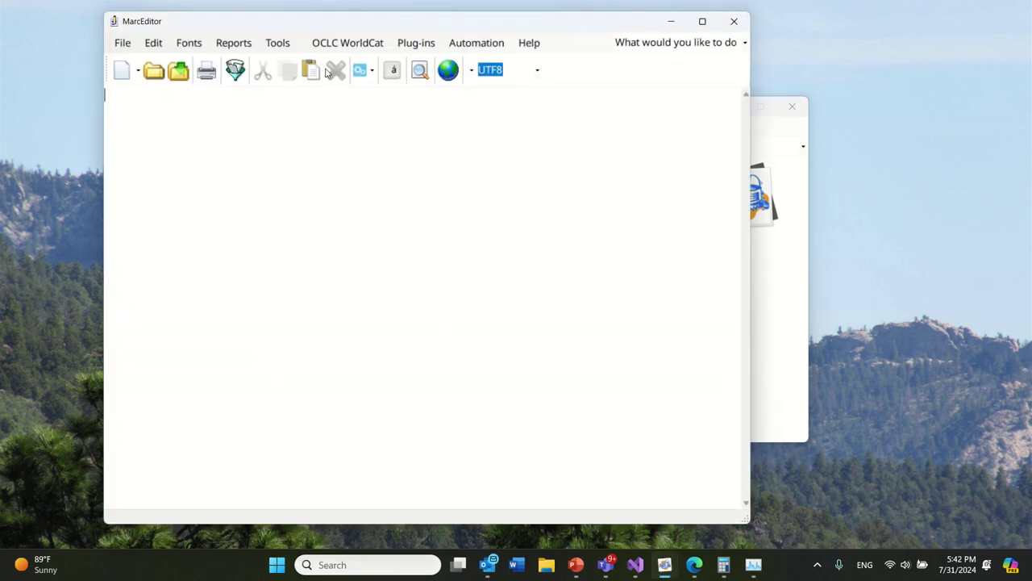
pyautogui.click(278, 43)
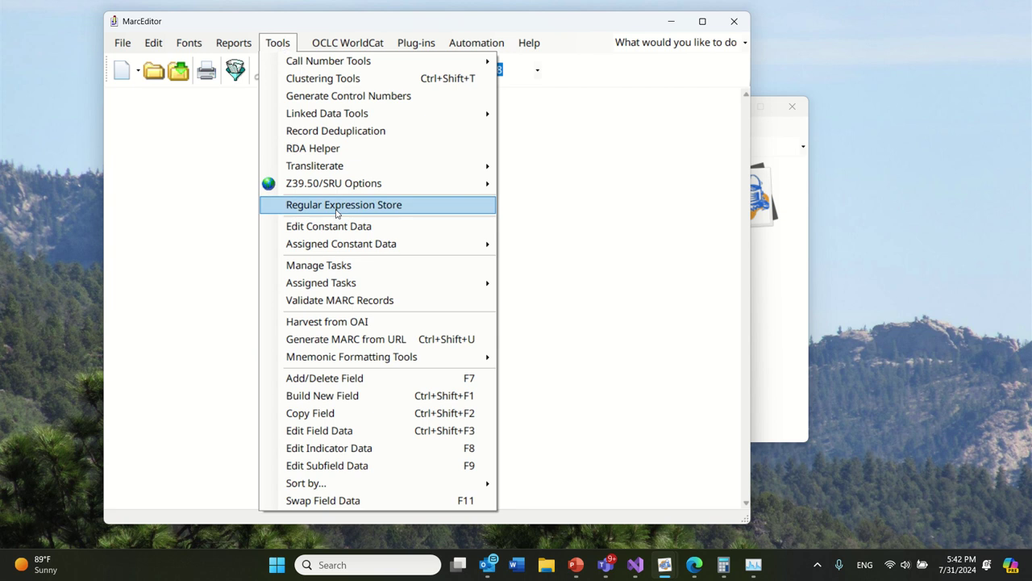
pyautogui.click(349, 266)
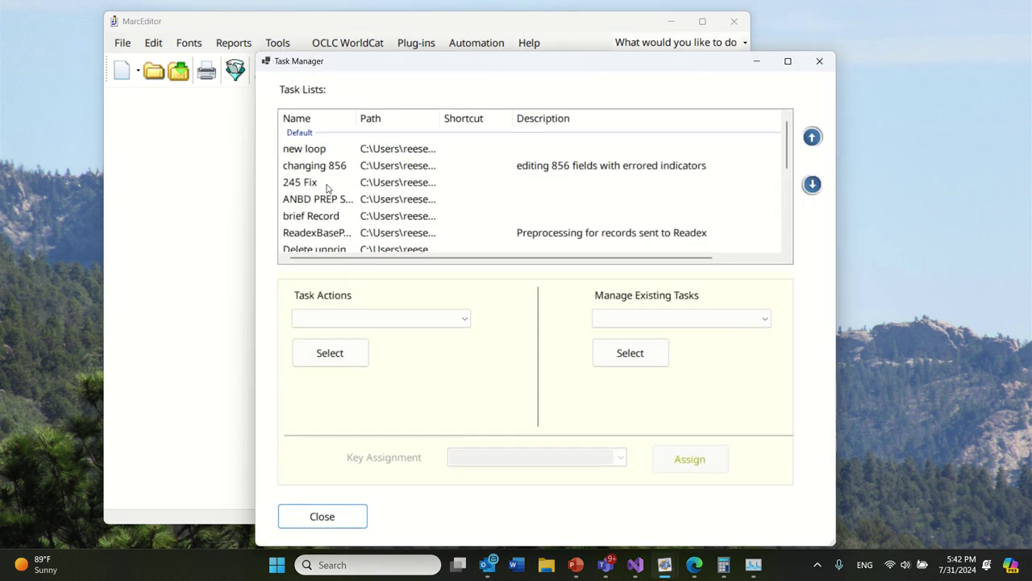
pyautogui.doubleClick(312, 149)
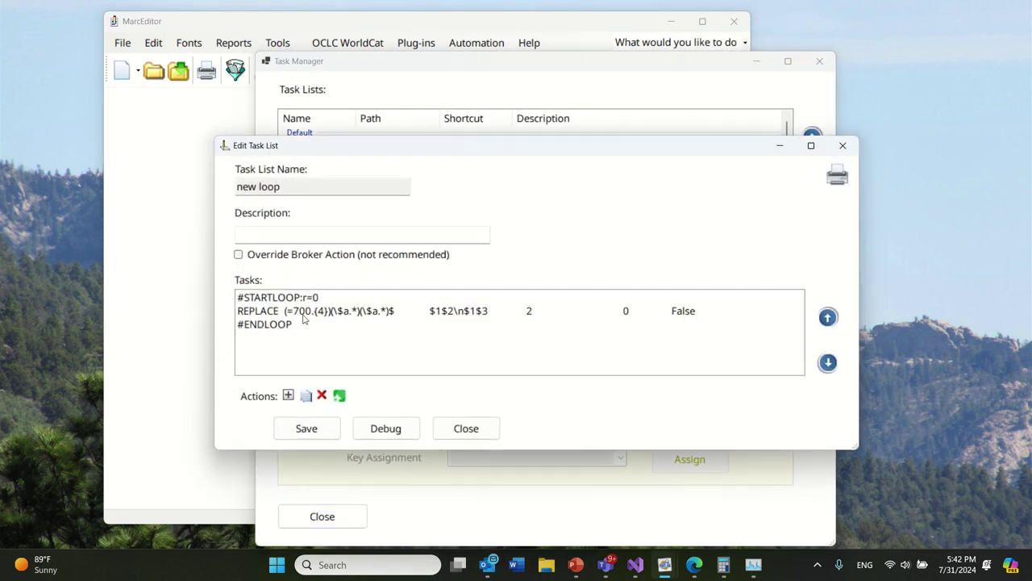
# Step: Examine the flow controllers offered as script actions for the #STARTLOOP line, and close the task list and Task Manager
pyautogui.click(288, 300)
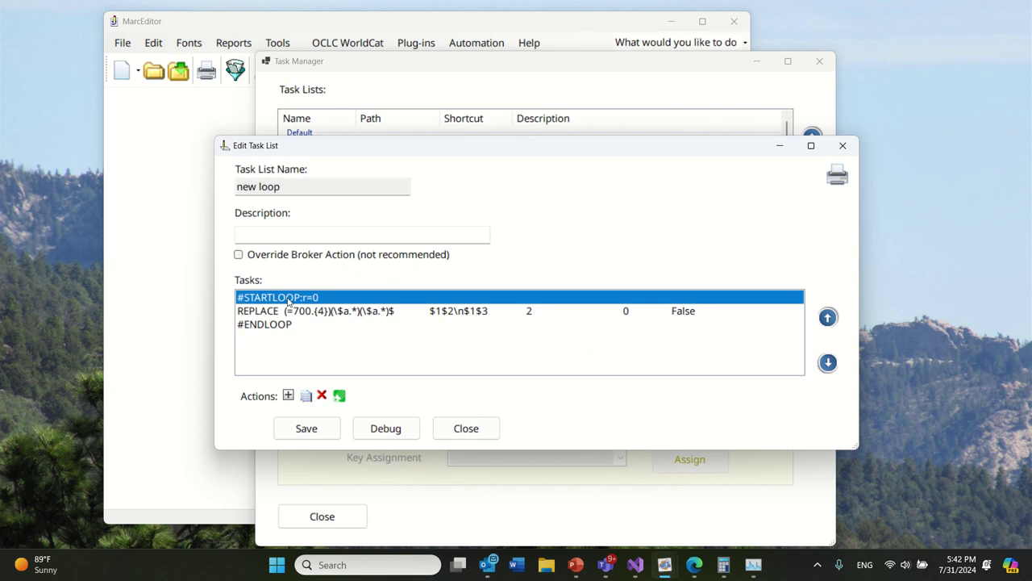
pyautogui.rightClick(288, 300)
pyautogui.moveTo(382, 392)
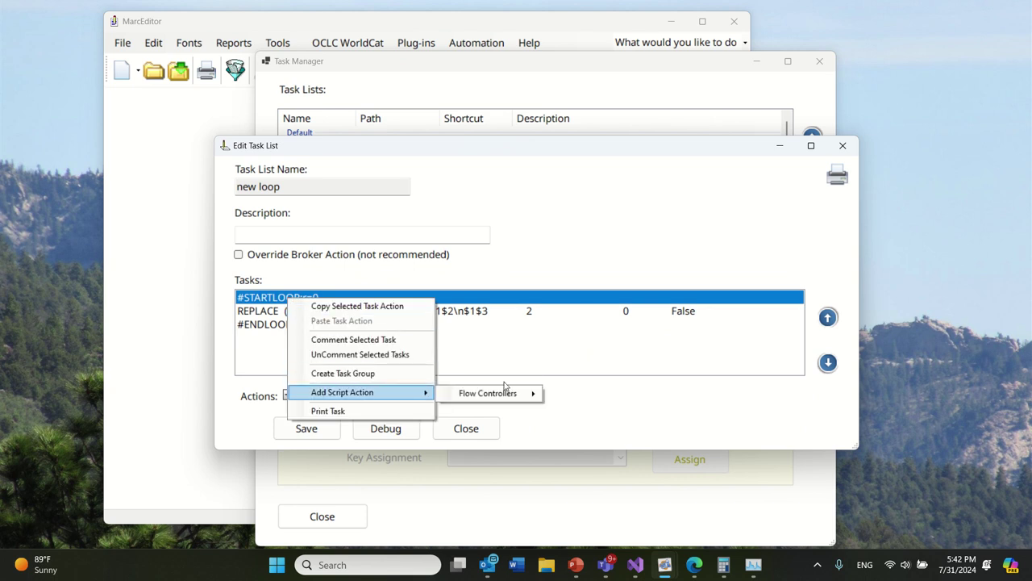
pyautogui.moveTo(508, 394)
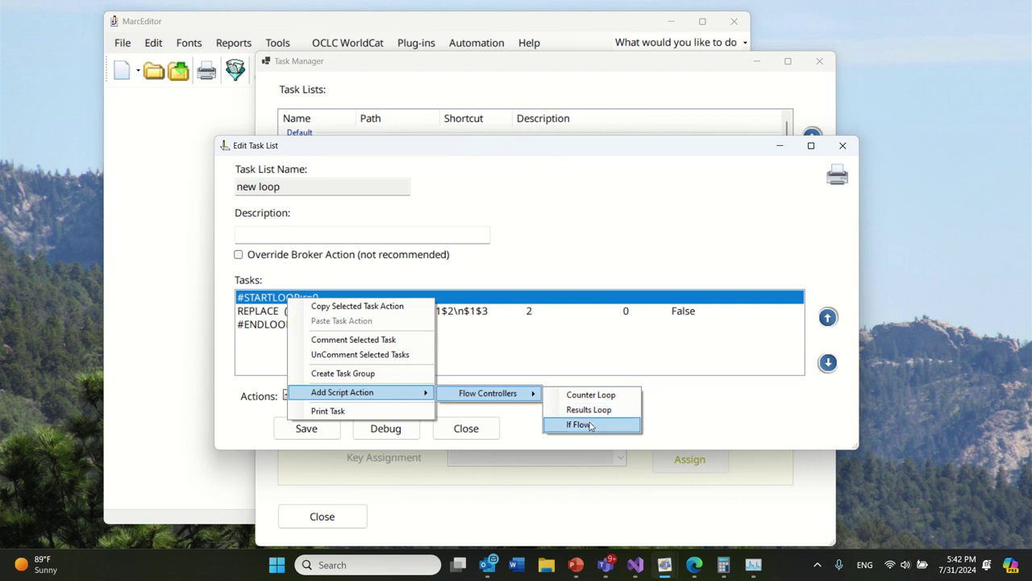
pyautogui.click(635, 225)
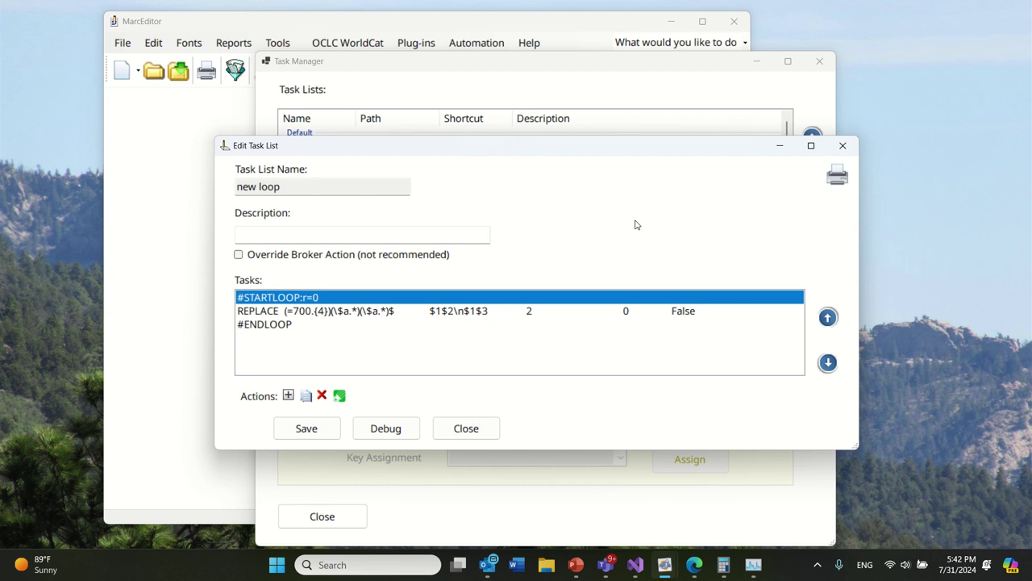
pyautogui.click(473, 430)
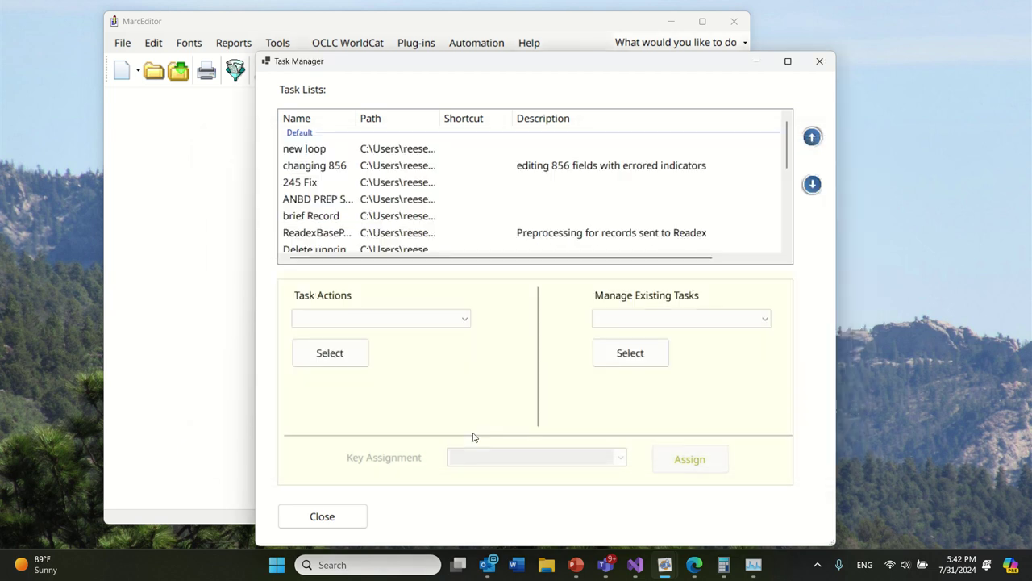
pyautogui.click(819, 60)
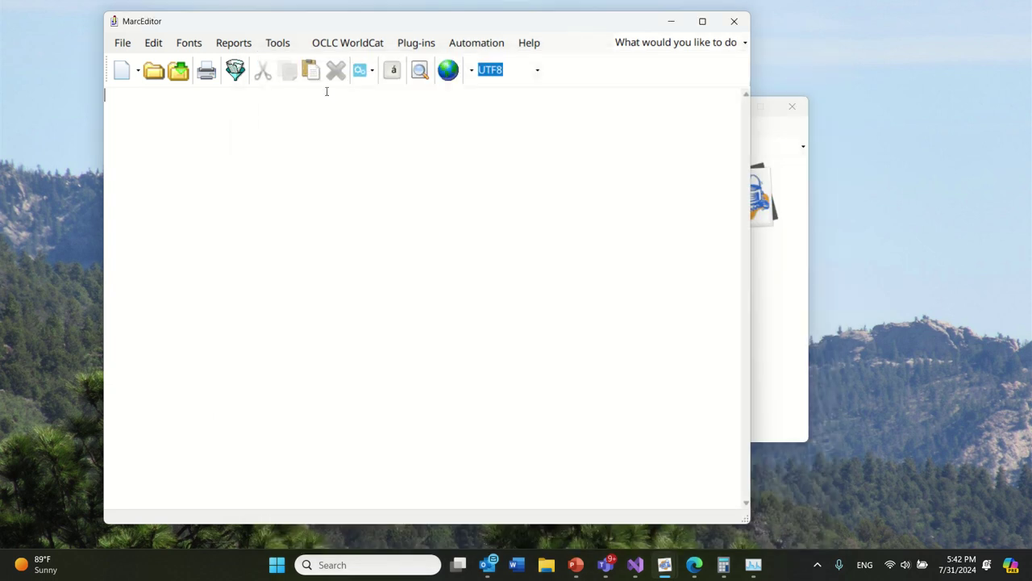
# Step: Open the recent Heading Verification Test Records .mrk file and look through its first record
pyautogui.click(122, 42)
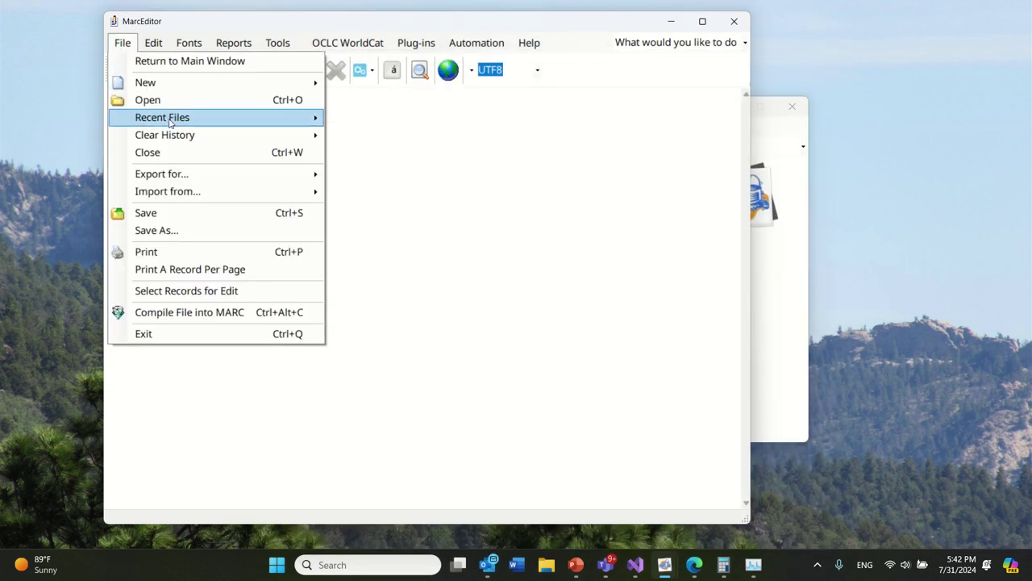
pyautogui.moveTo(170, 119)
pyautogui.click(431, 134)
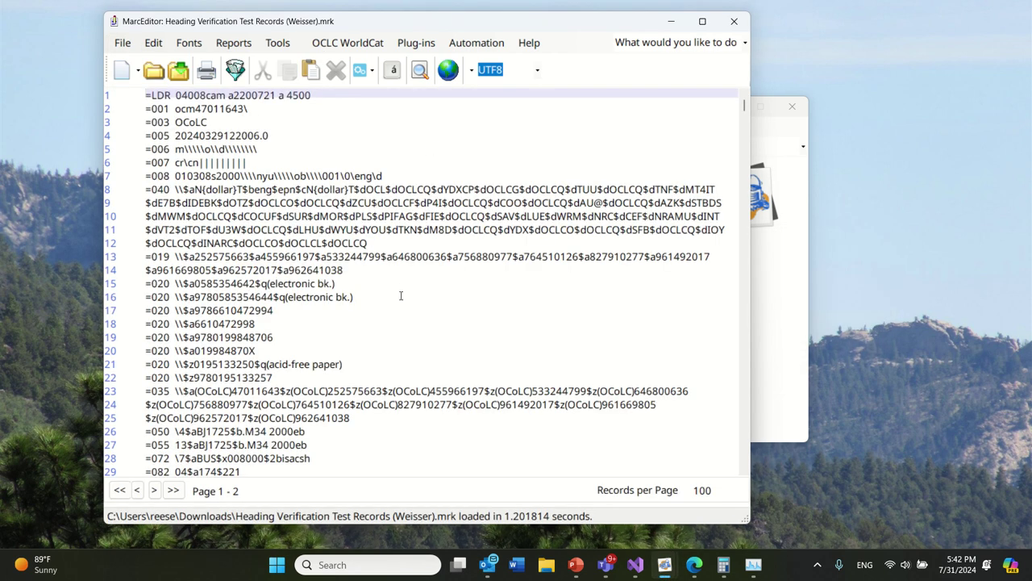
pyautogui.scroll(-5, 401, 296)
pyautogui.scroll(-11, 401, 296)
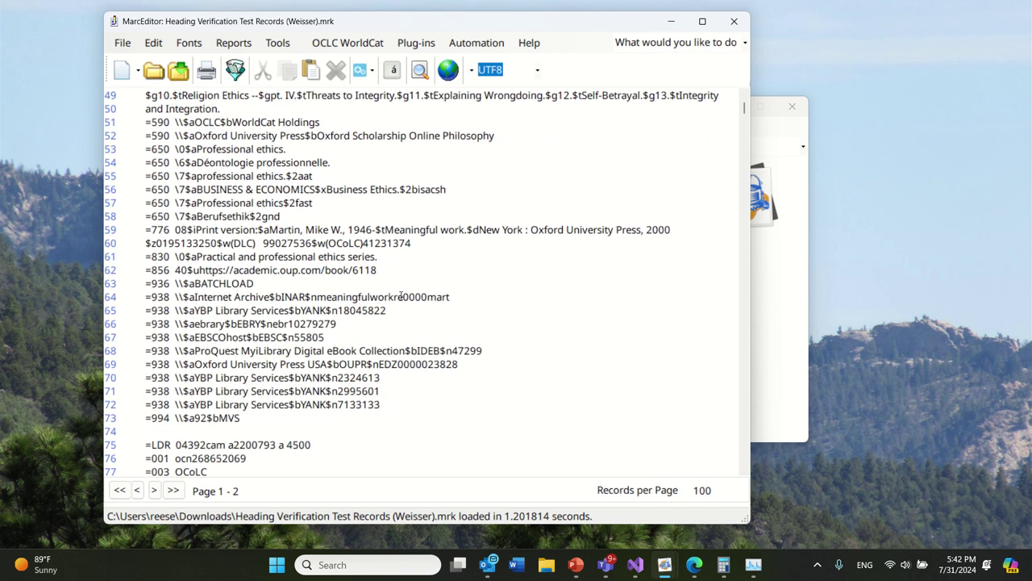
pyautogui.scroll(16, 244, 283)
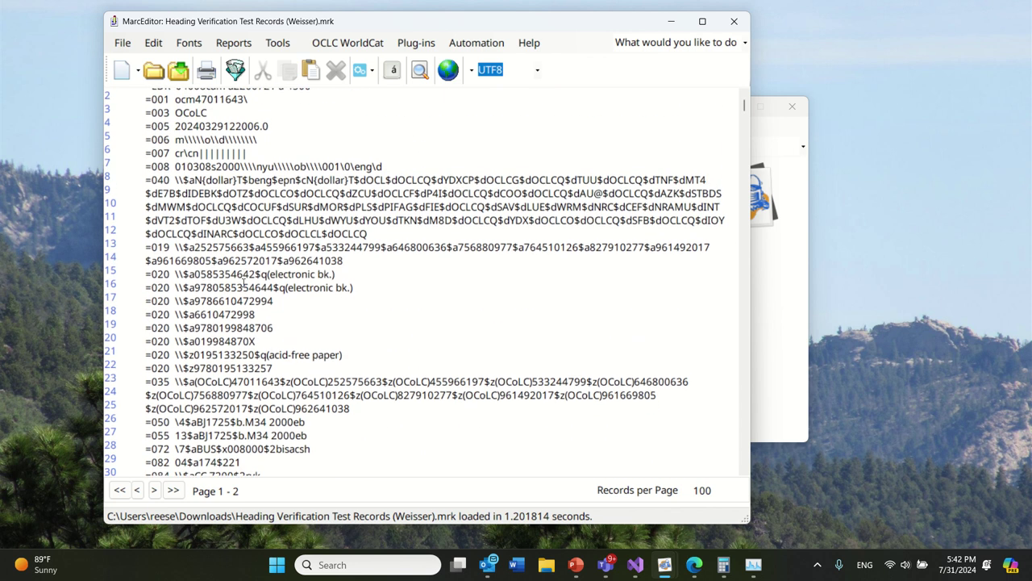
# Step: Create a new task named "if loop flow test" in the Task Manager
pyautogui.click(277, 43)
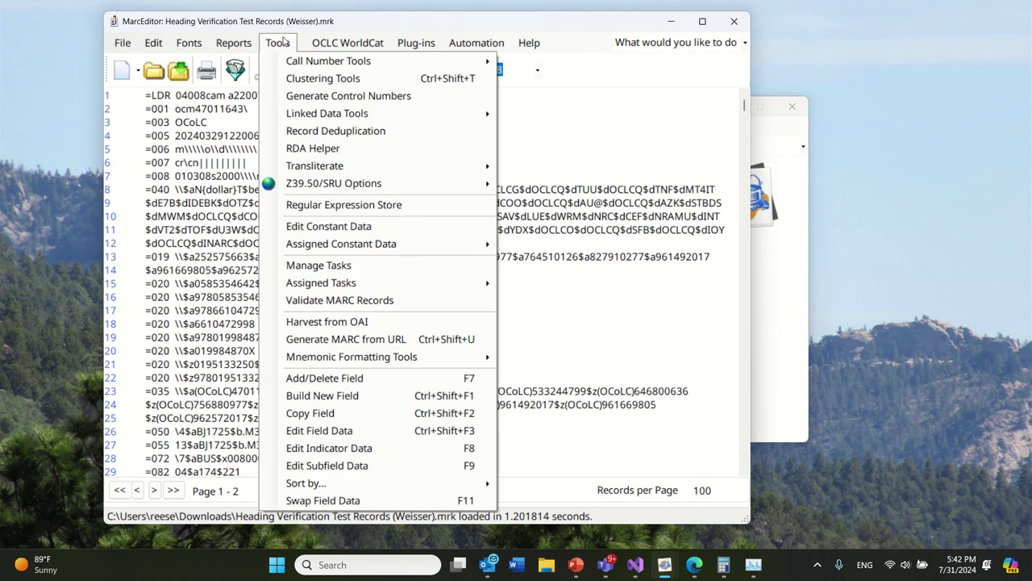
pyautogui.moveTo(311, 252)
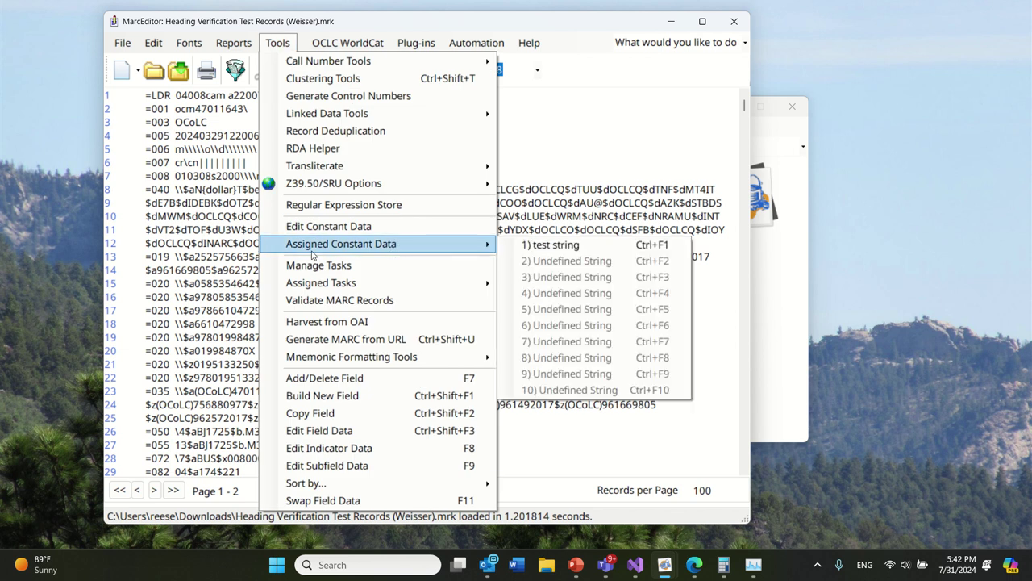
pyautogui.click(349, 271)
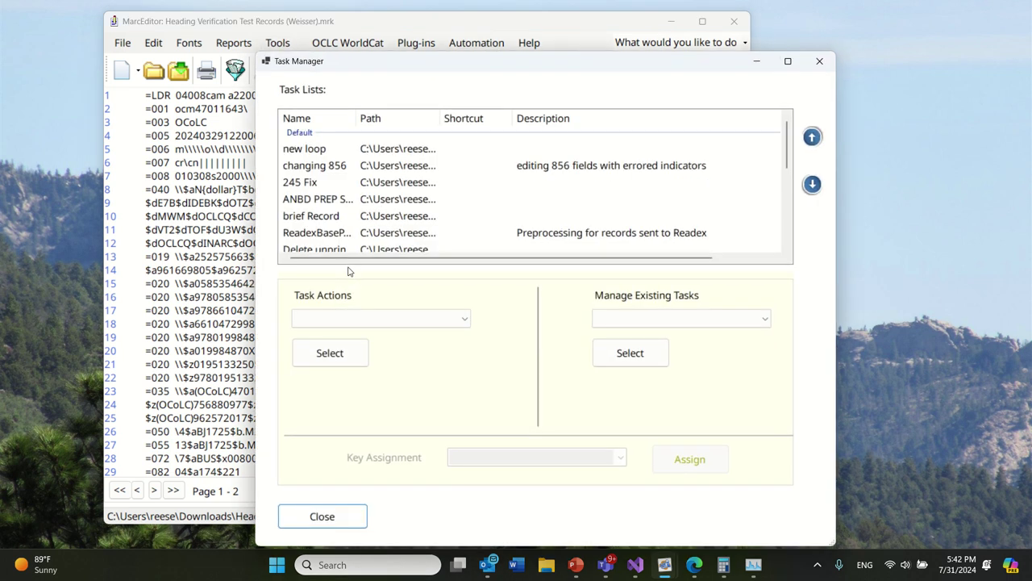
pyautogui.click(379, 318)
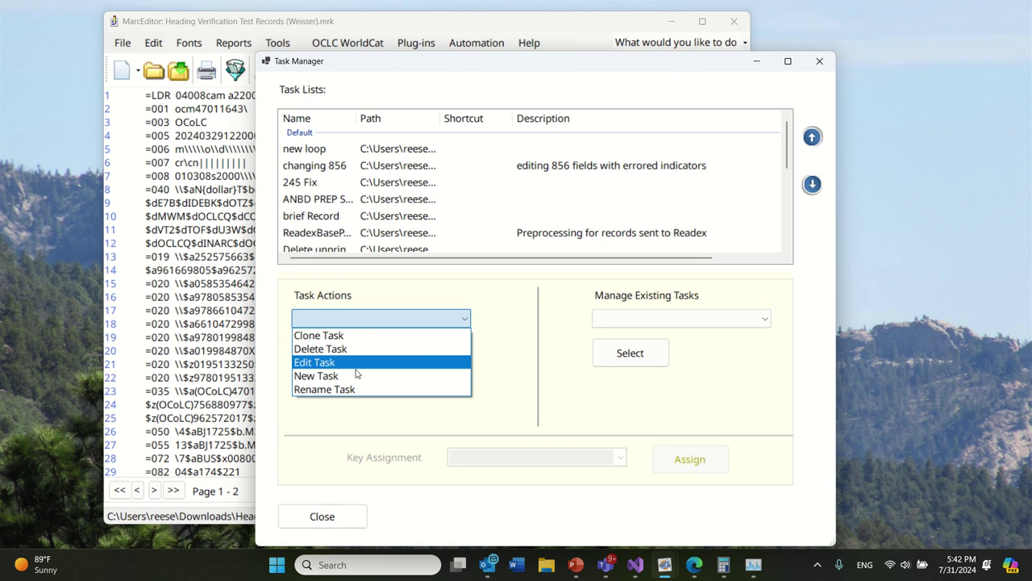
pyautogui.click(350, 376)
pyautogui.click(340, 352)
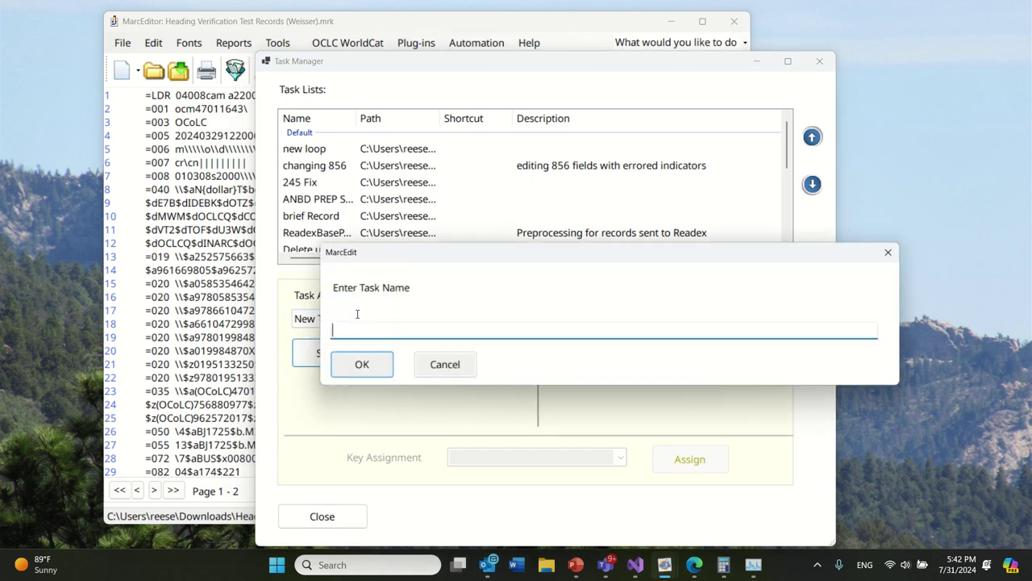
pyautogui.write('if lo')
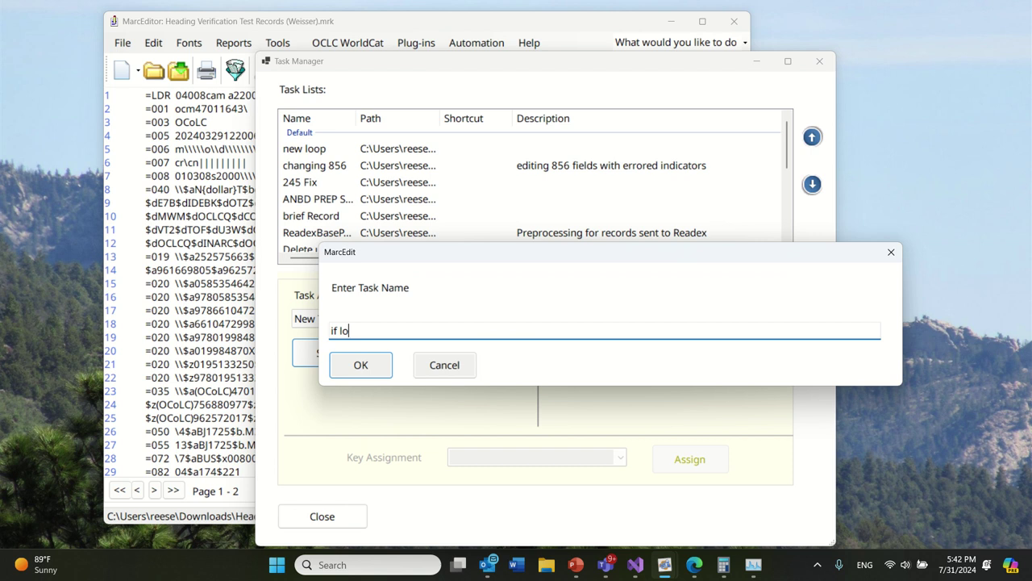
pyautogui.write('op flow test')
pyautogui.press('Return')
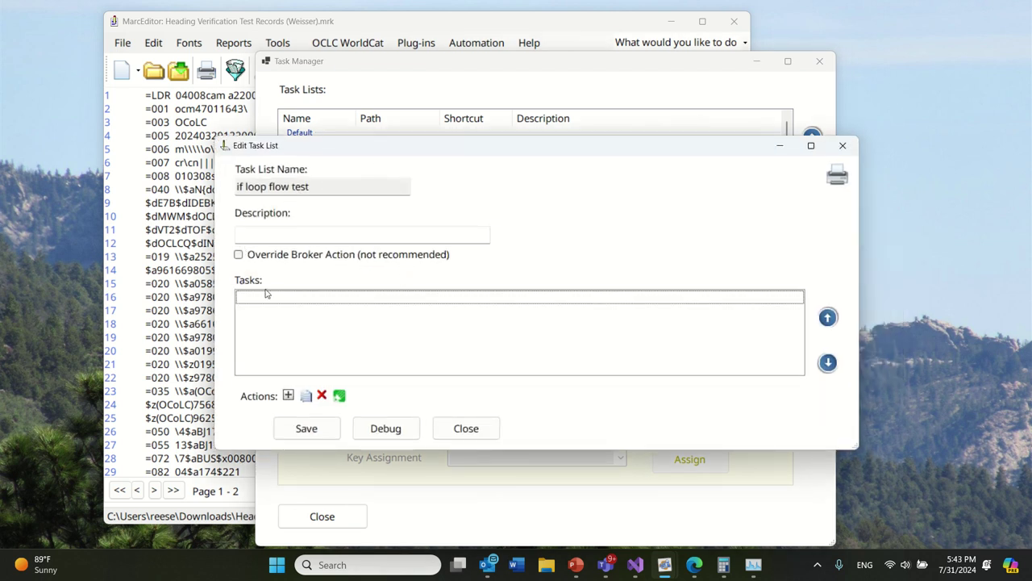
# Step: Add a delete field action for field 9xx to the task list
pyautogui.click(288, 395)
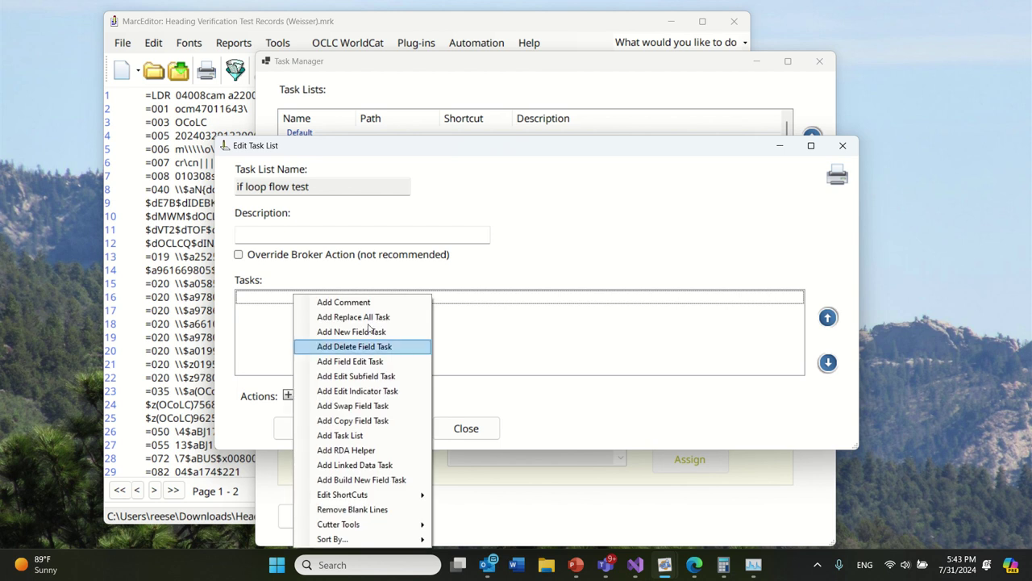
pyautogui.click(379, 347)
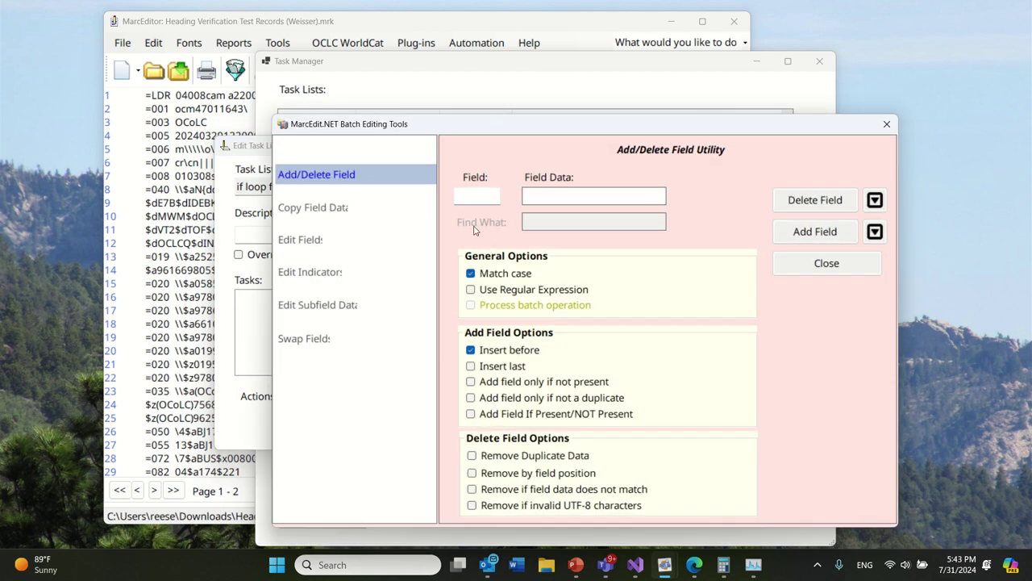
pyautogui.click(470, 192)
pyautogui.write('9xx')
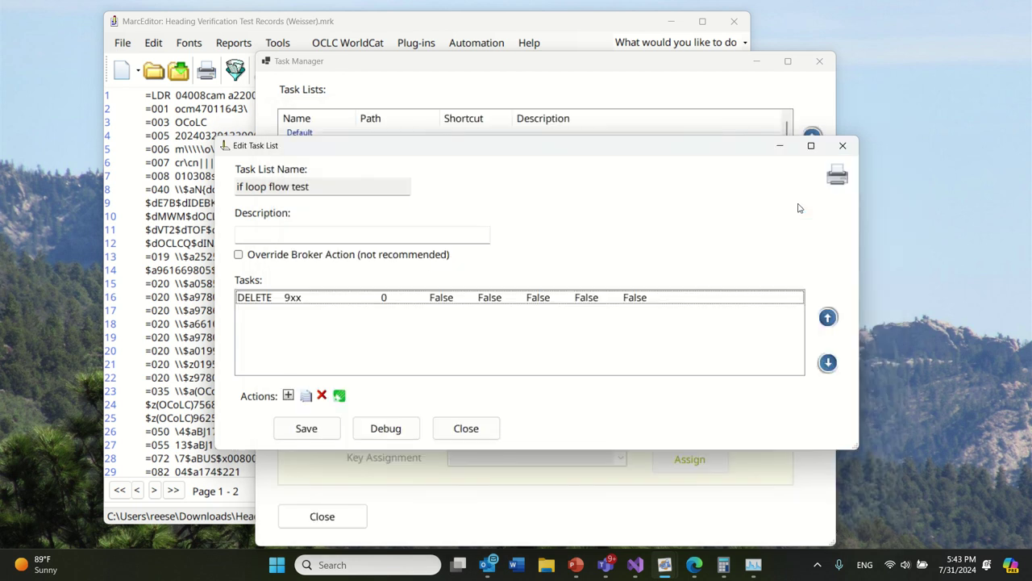
pyautogui.click(814, 200)
# Step: Add an If Flow controller to the 9xx DELETE action and begin its condition with ~==6
pyautogui.click(246, 300)
pyautogui.rightClick(246, 300)
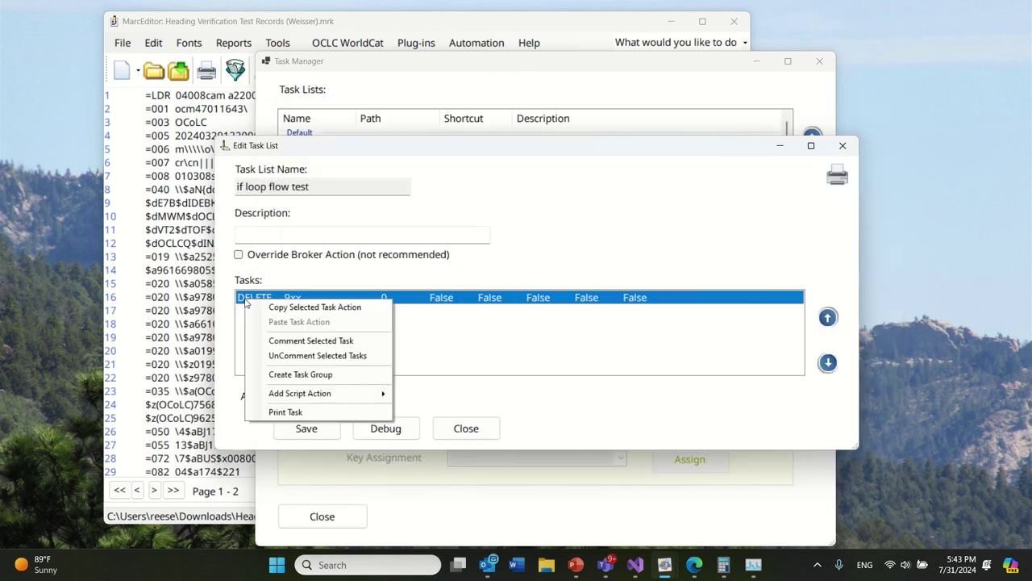
pyautogui.moveTo(345, 393)
pyautogui.moveTo(412, 395)
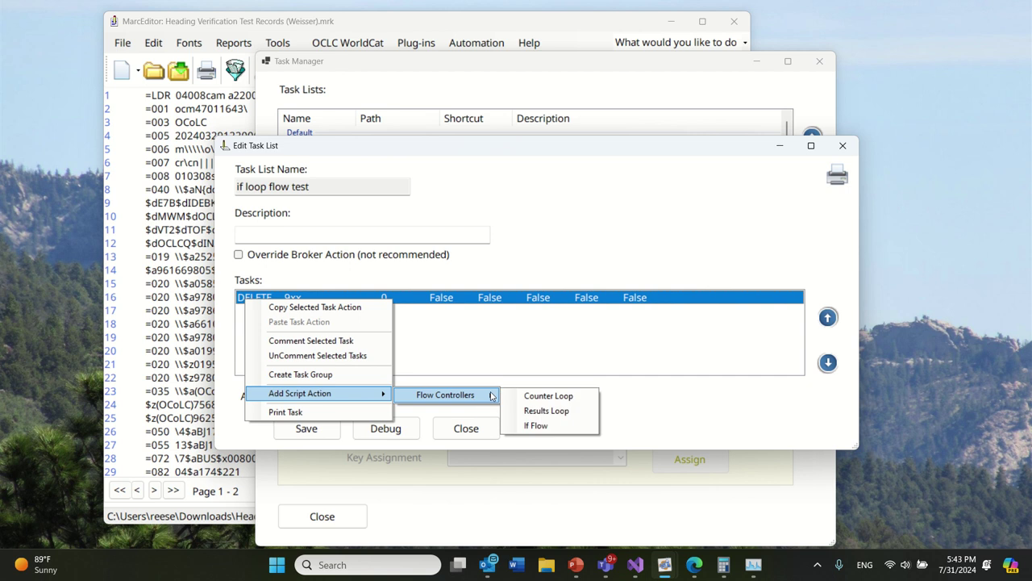
pyautogui.click(528, 425)
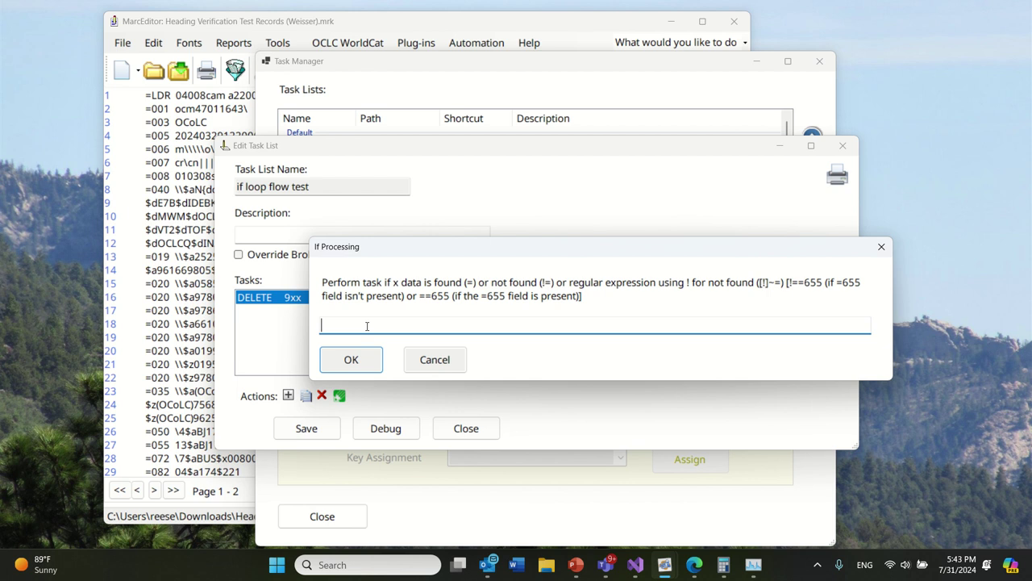
pyautogui.write('~==6')
# Step: Open the Heading Verification Test Records file in a second MarcEditor window, leaving the If Processing dialog open
pyautogui.rightClick(664, 565)
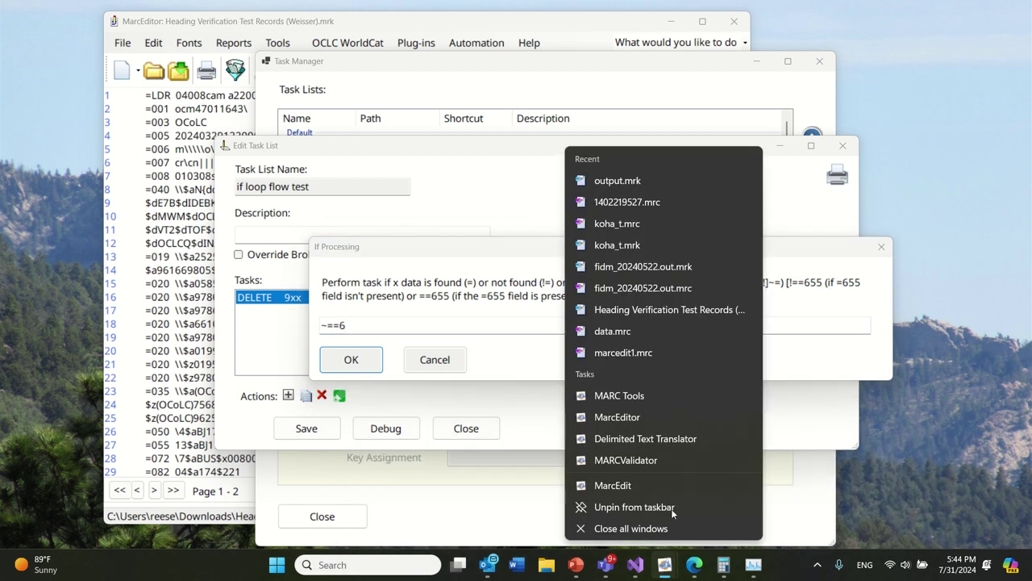
pyautogui.click(664, 484)
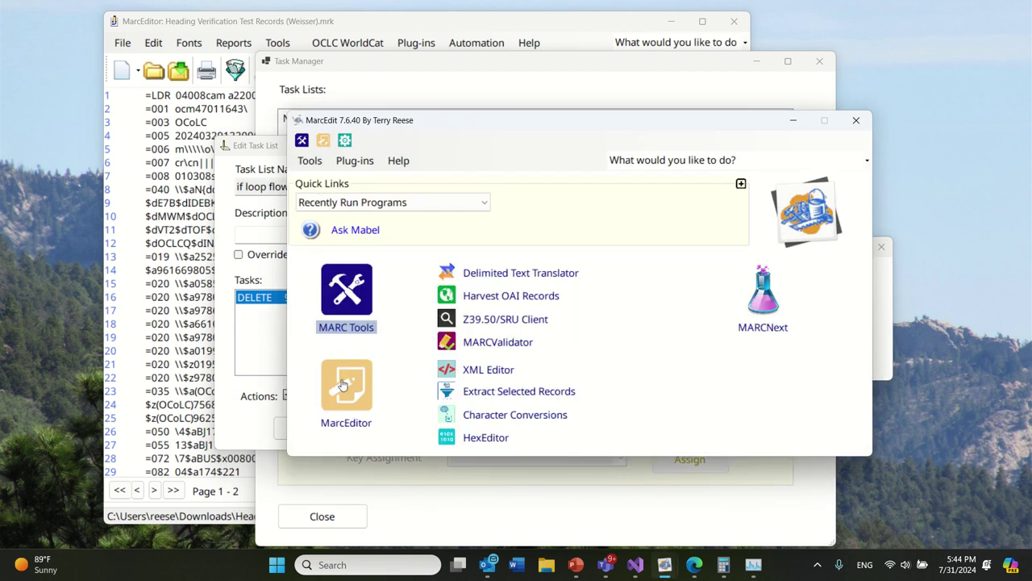
pyautogui.click(343, 385)
pyautogui.click(123, 43)
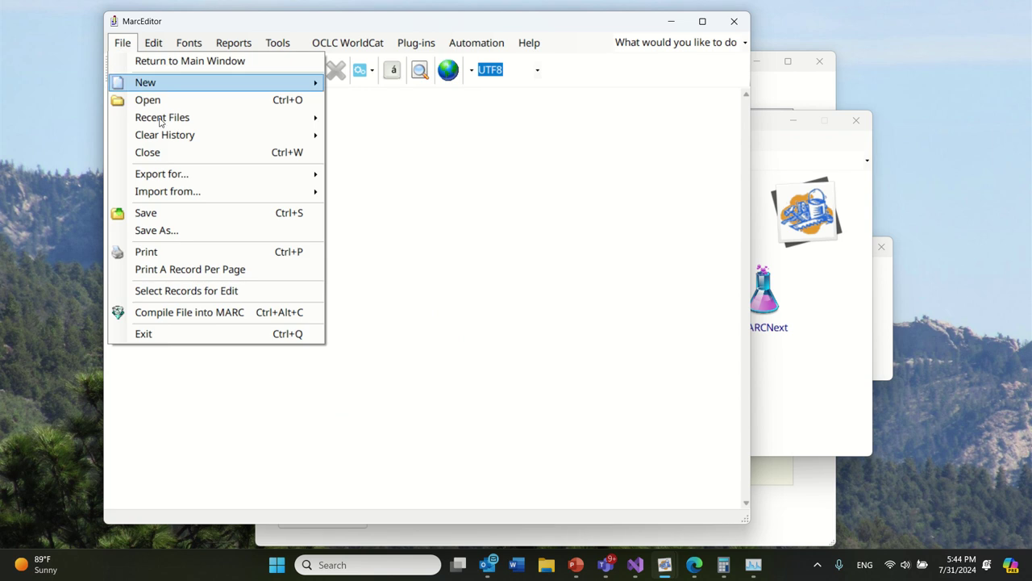
pyautogui.moveTo(223, 120)
pyautogui.click(411, 133)
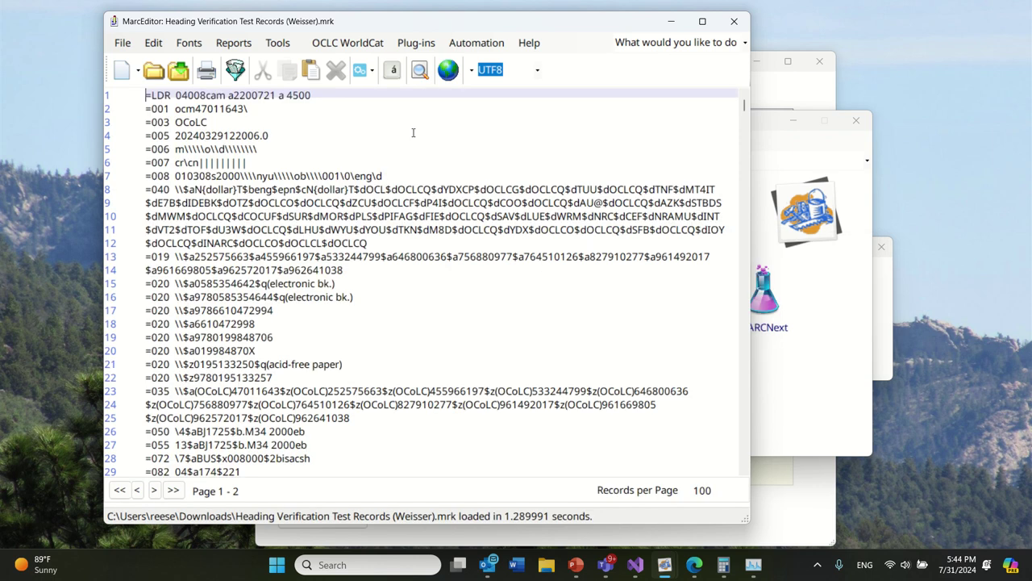
# Step: Find the 936 field containing BATCHLOAD in the first record and copy its whole line
pyautogui.click(379, 176)
pyautogui.scroll(-9, 339, 307)
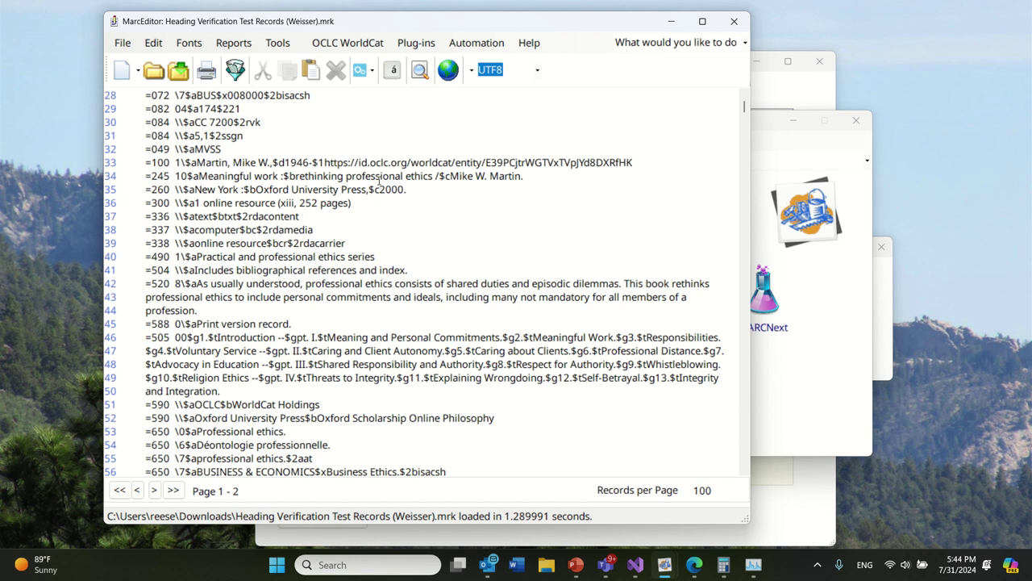
pyautogui.scroll(-6, 306, 418)
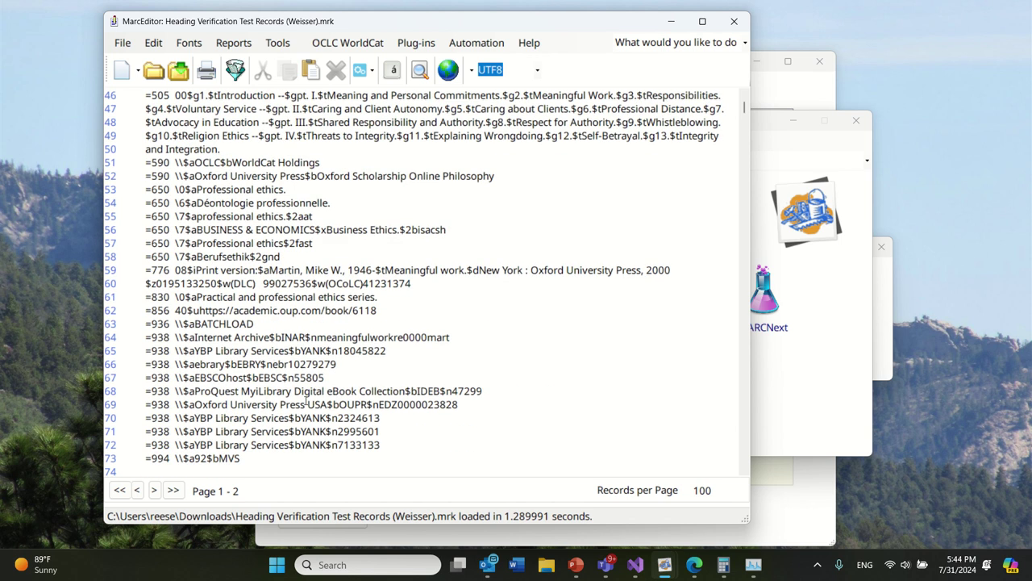
pyautogui.click(274, 324)
pyautogui.tripleClick(275, 324)
pyautogui.hotkey('ctrl', 'c')
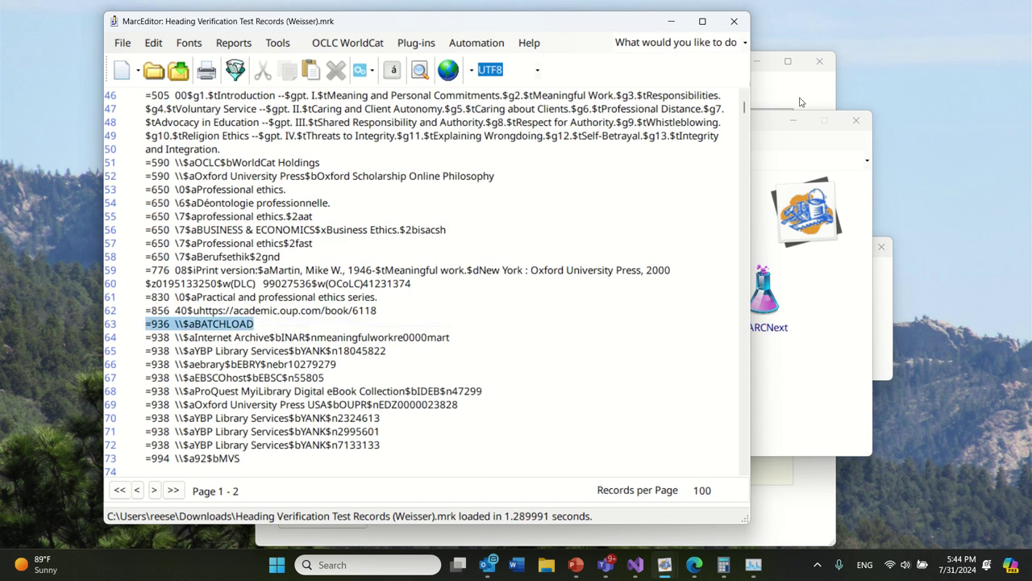
# Step: Close the second MarcEditor window without saving changes, together with the MarcEdit main window covering the If Processing dialog
pyautogui.click(734, 21)
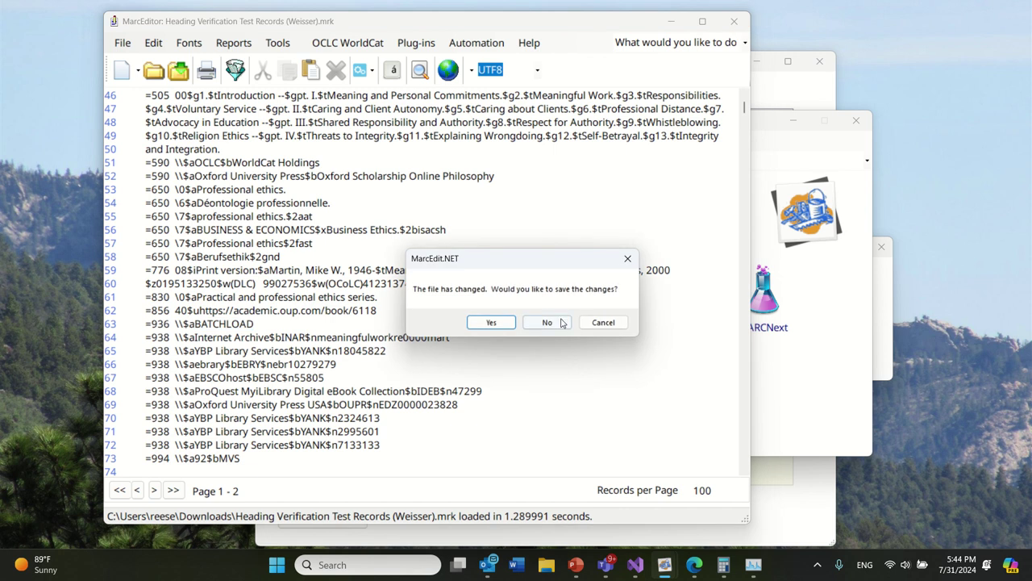
pyautogui.click(547, 322)
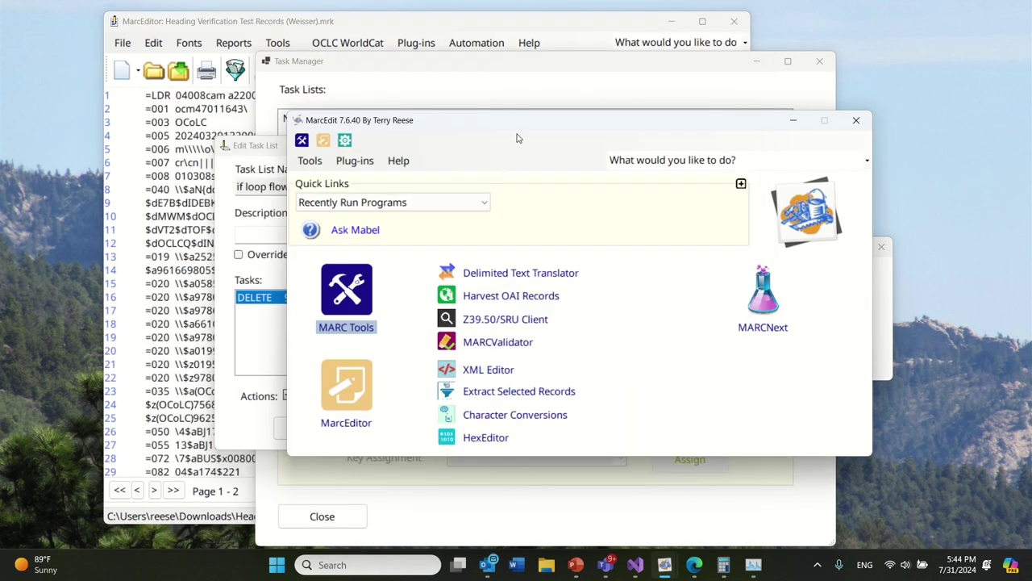
pyautogui.click(855, 120)
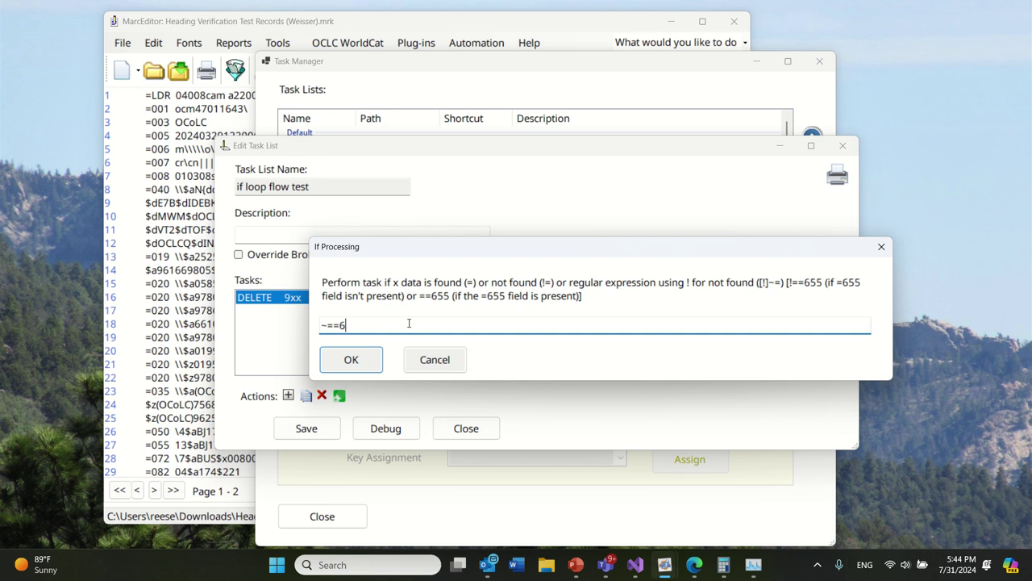
# Step: Set the If Flow condition to ~==936.{6}BATCHLOAD, using the copied field line, and save the task list
pyautogui.press('BackSpace')
pyautogui.hotkey('ctrl', 'v')
pyautogui.press('Left')
pyautogui.press('Left')
pyautogui.press('Left')
pyautogui.press('Left')
pyautogui.press('Left')
pyautogui.press('Left')
pyautogui.press('Left')
pyautogui.press('Left')
pyautogui.press('Left')
pyautogui.press('Left')
pyautogui.press('Left')
pyautogui.press('Left')
pyautogui.press('Left')
pyautogui.press('Left')
pyautogui.hotkey('shift', 'Right')
pyautogui.hotkey('shift', 'Right')
pyautogui.hotkey('shift', 'Right')
pyautogui.hotkey('shift', 'Right')
pyautogui.hotkey('shift', 'Right')
pyautogui.hotkey('shift', 'Right')
pyautogui.write('.{6}')
pyautogui.click(352, 359)
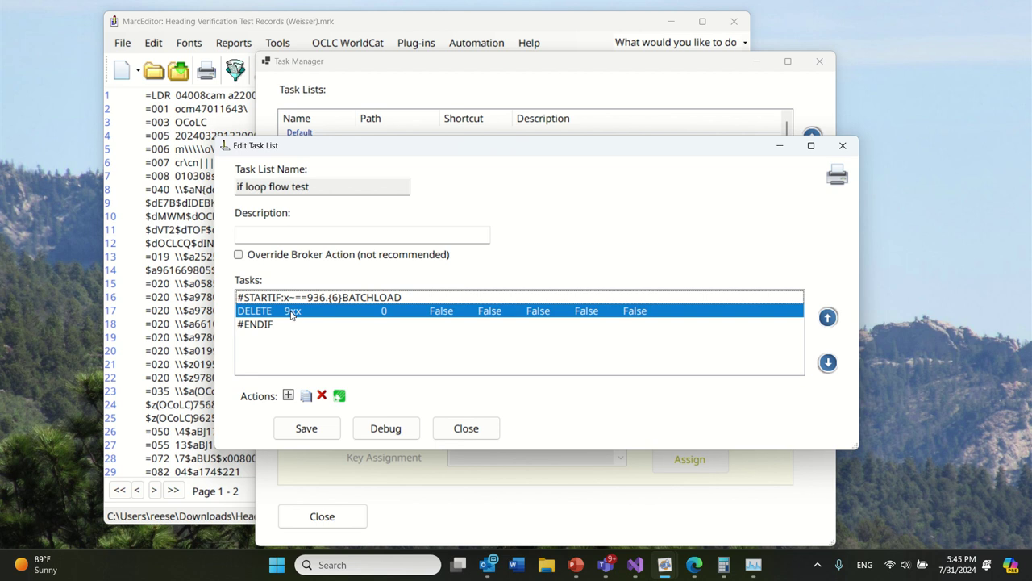
pyautogui.click(328, 430)
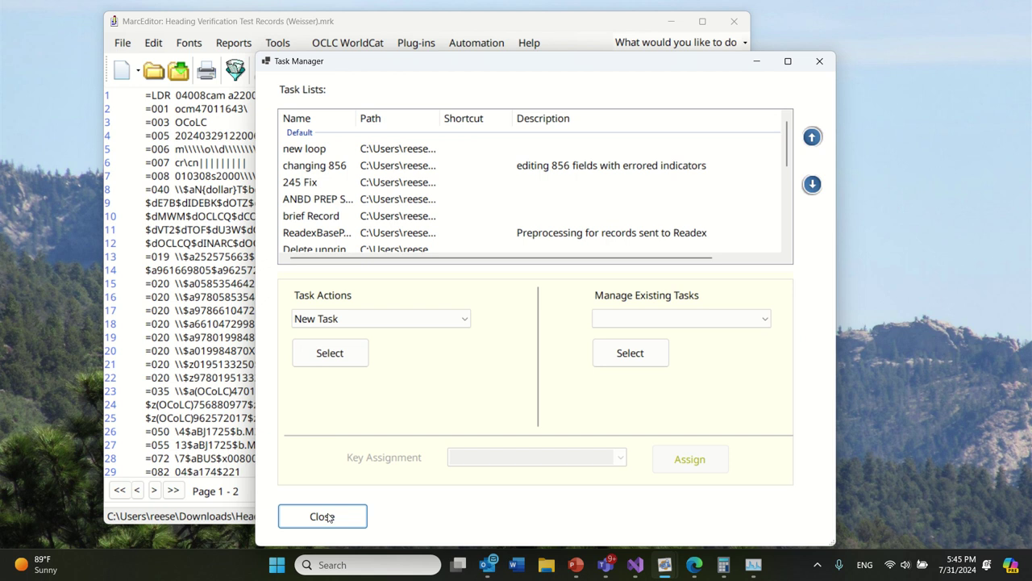
pyautogui.click(329, 517)
# Step: Run the "if loop flow test" task on the open Heading Verification records and dismiss the results report
pyautogui.click(277, 42)
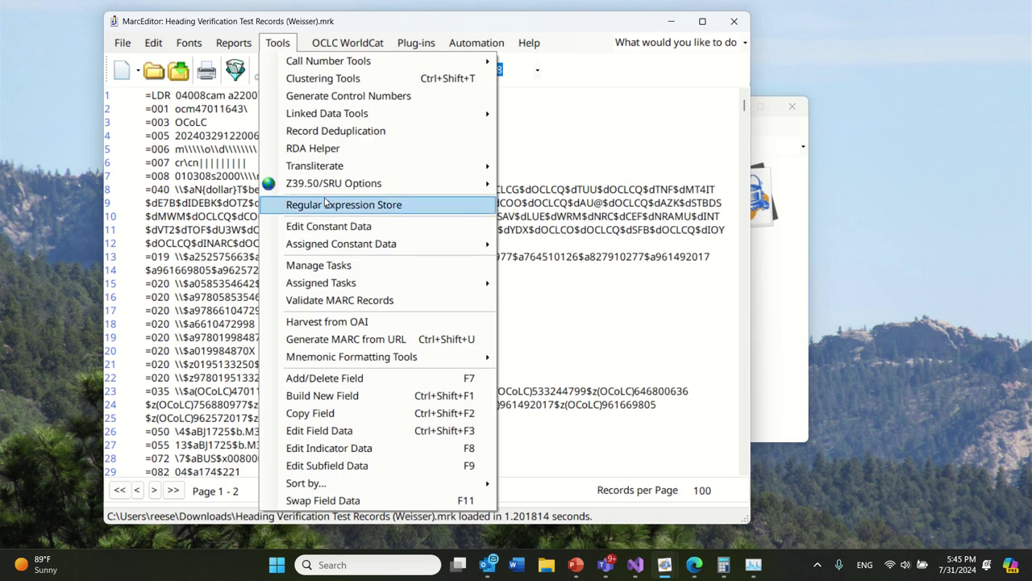
pyautogui.moveTo(363, 284)
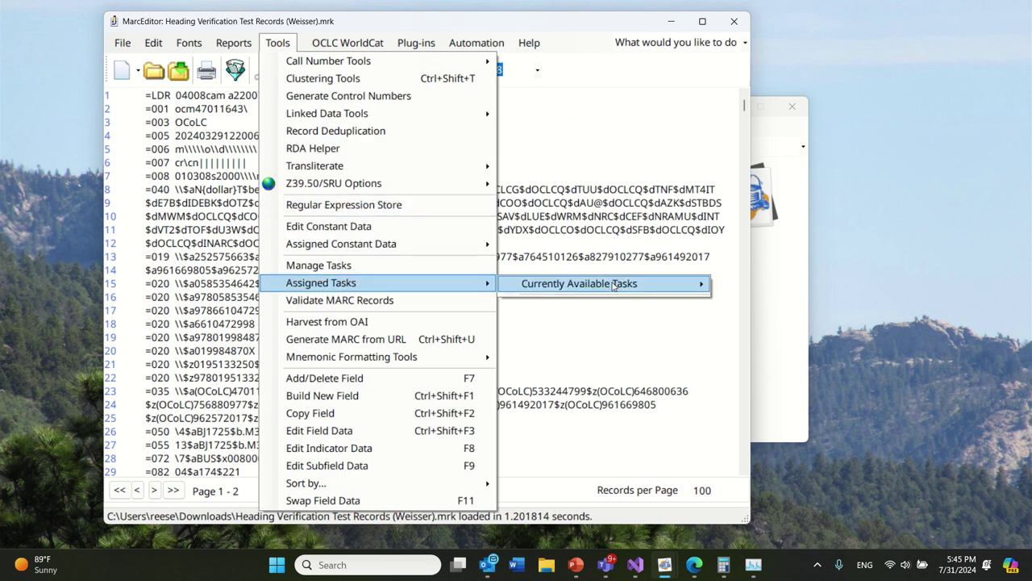
pyautogui.moveTo(614, 284)
pyautogui.click(798, 540)
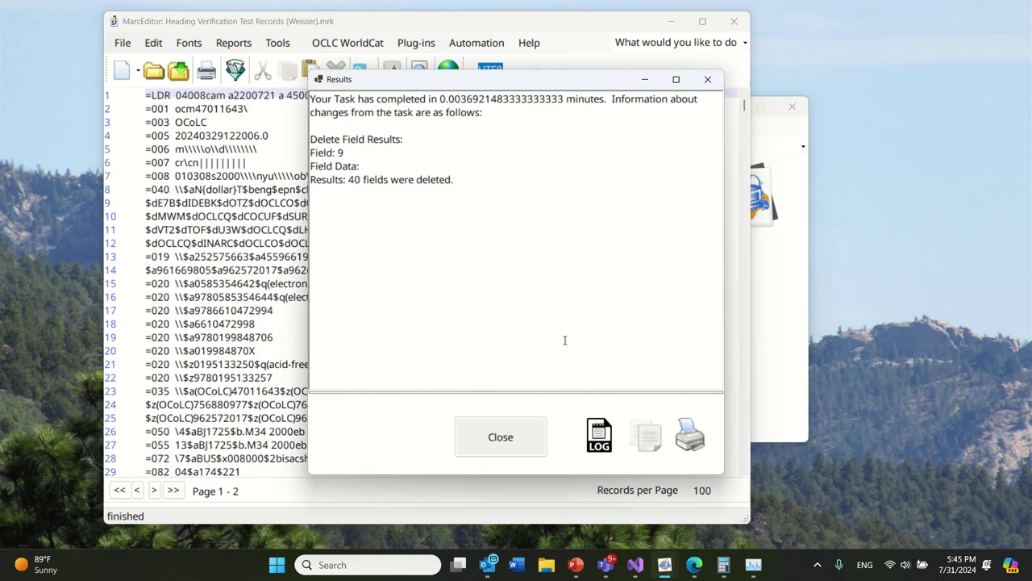
pyautogui.click(508, 440)
# Step: Check the 9xx fields at the end of the first two records, and close the records file without saving
pyautogui.scroll(-9, 314, 270)
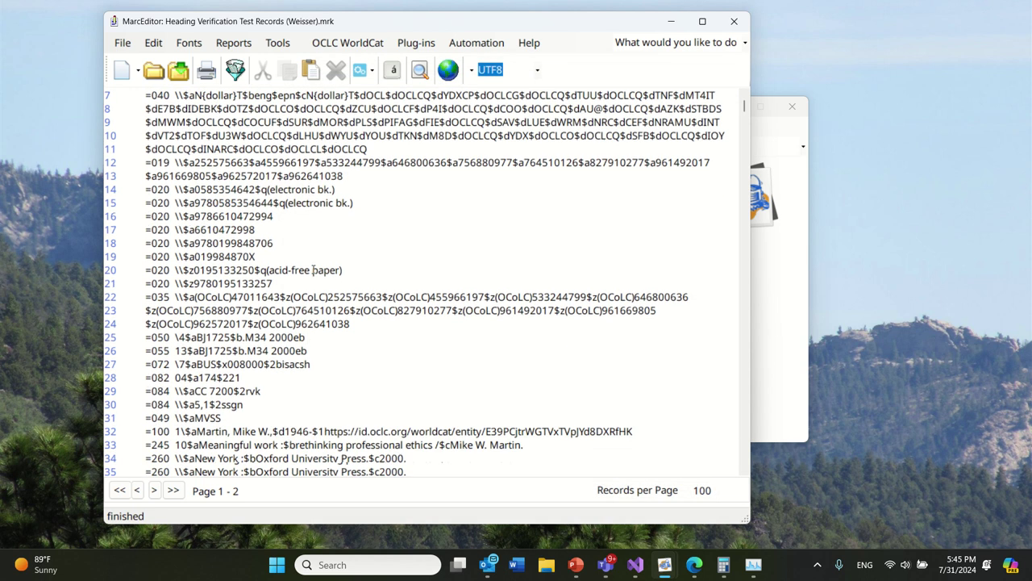
pyautogui.scroll(-5, 314, 270)
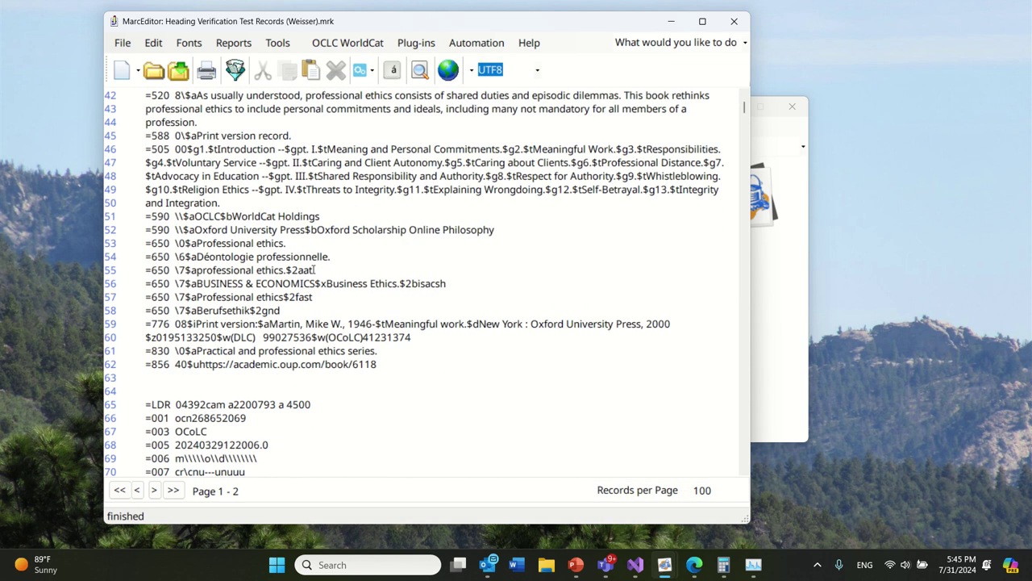
pyautogui.scroll(-11, 226, 378)
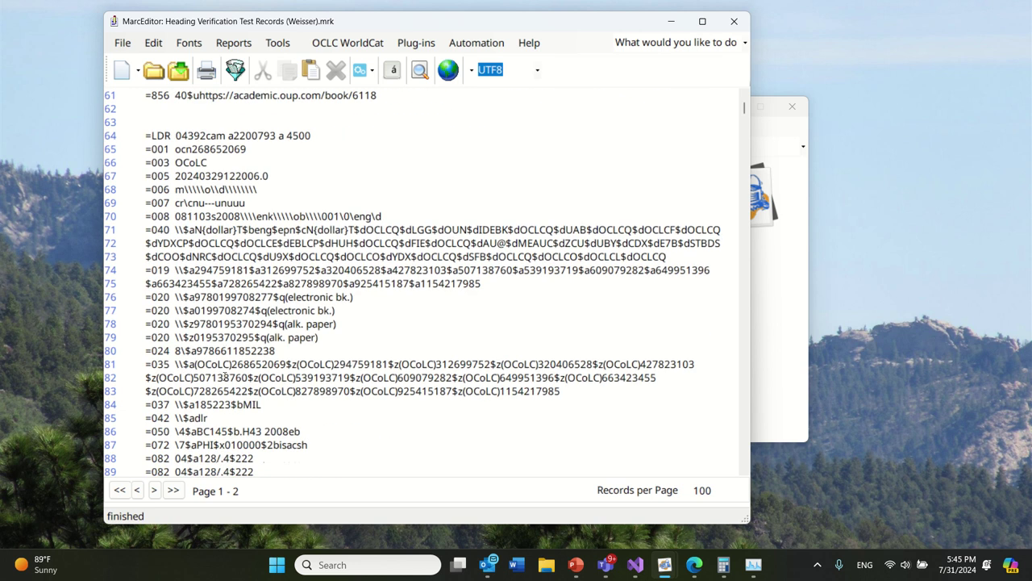
pyautogui.scroll(-15, 225, 378)
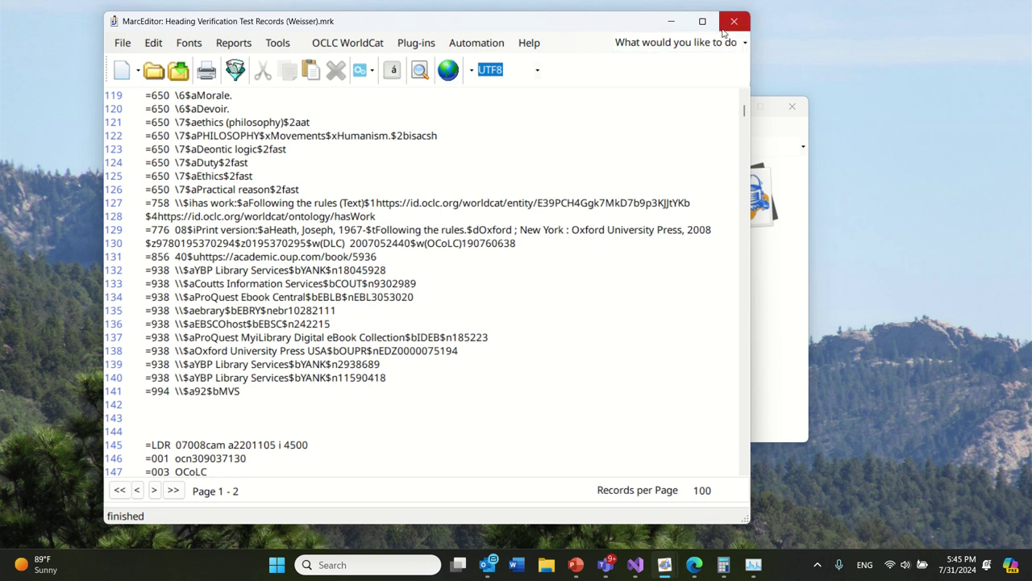
pyautogui.click(722, 30)
pyautogui.click(547, 322)
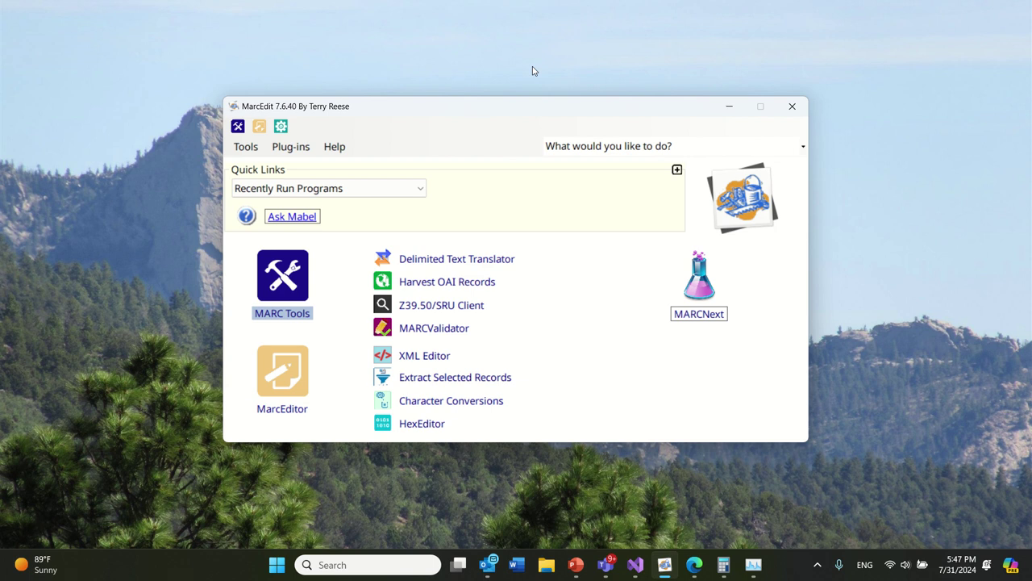
pyautogui.click(462, 94)
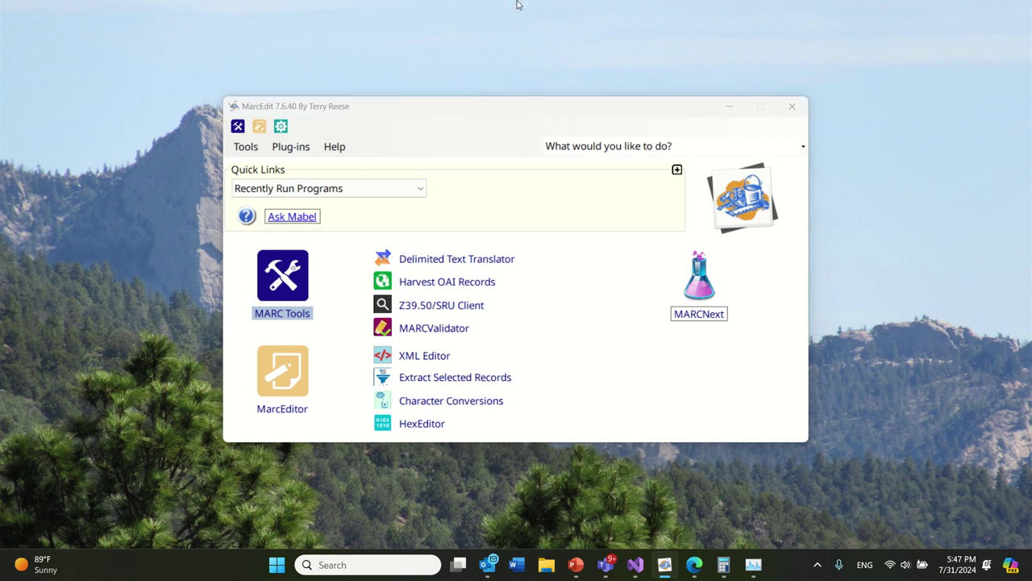
pyautogui.moveTo(518, 5)
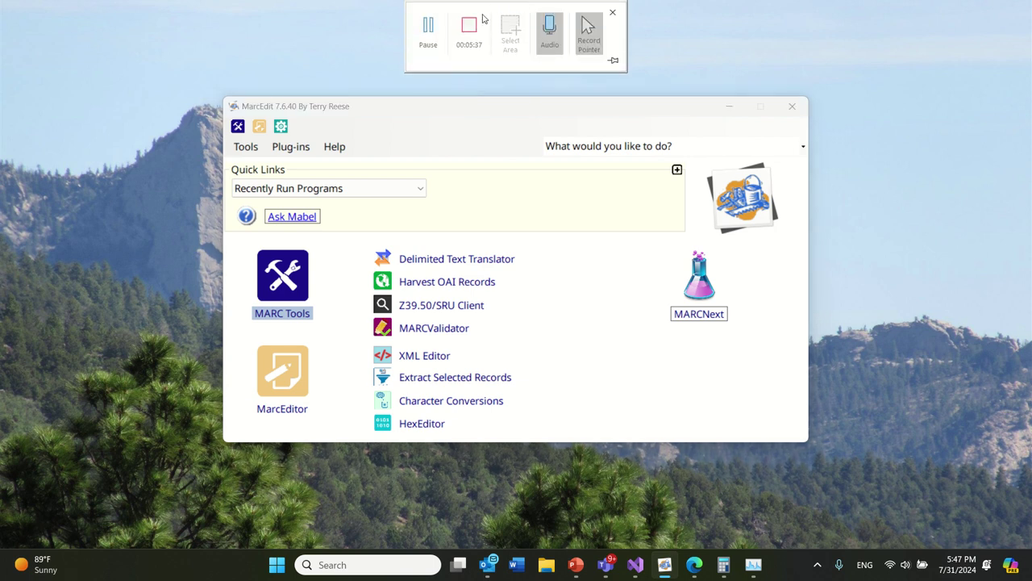